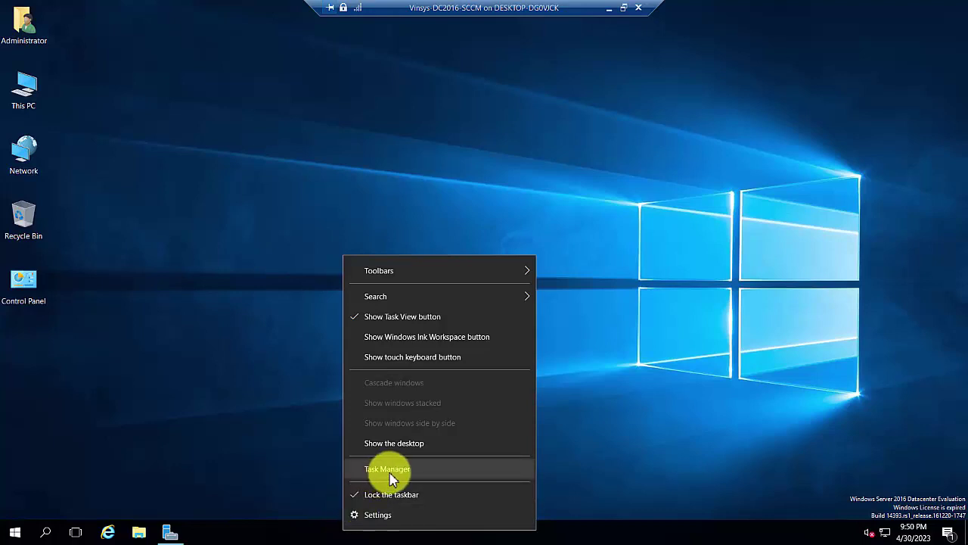
# Step: Open Task Manager and move its window closer to the middle of the desktop
pyautogui.rightClick(287, 534)
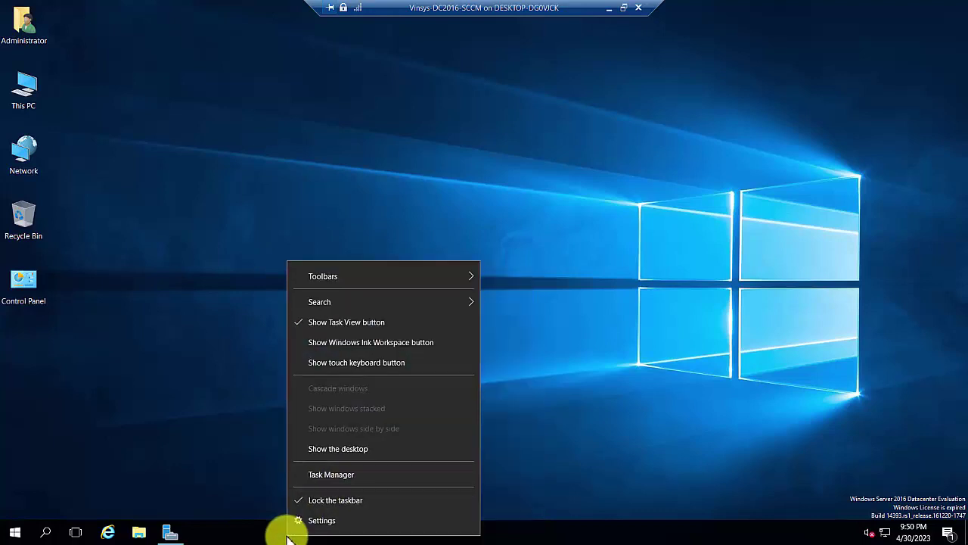
pyautogui.click(335, 474)
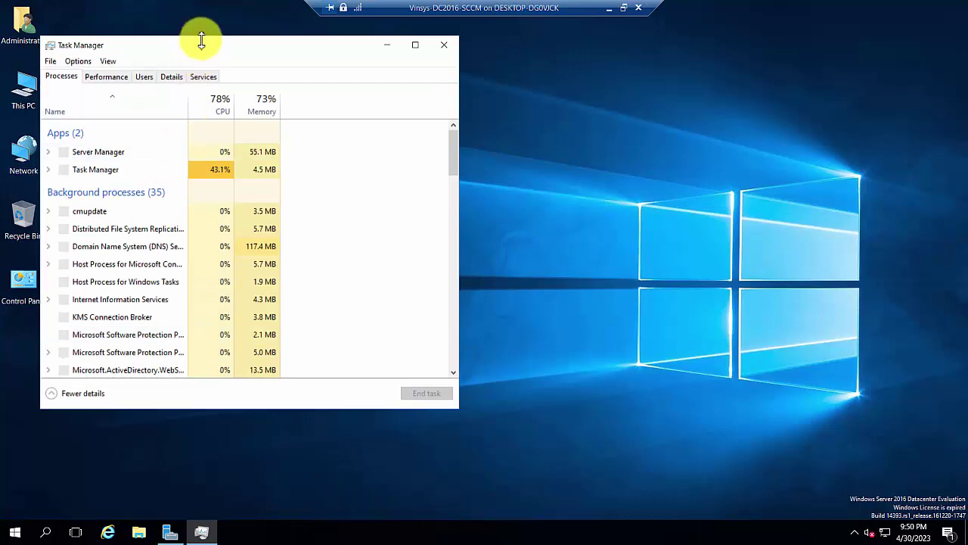
pyautogui.moveTo(201, 47); pyautogui.dragTo(370, 85)
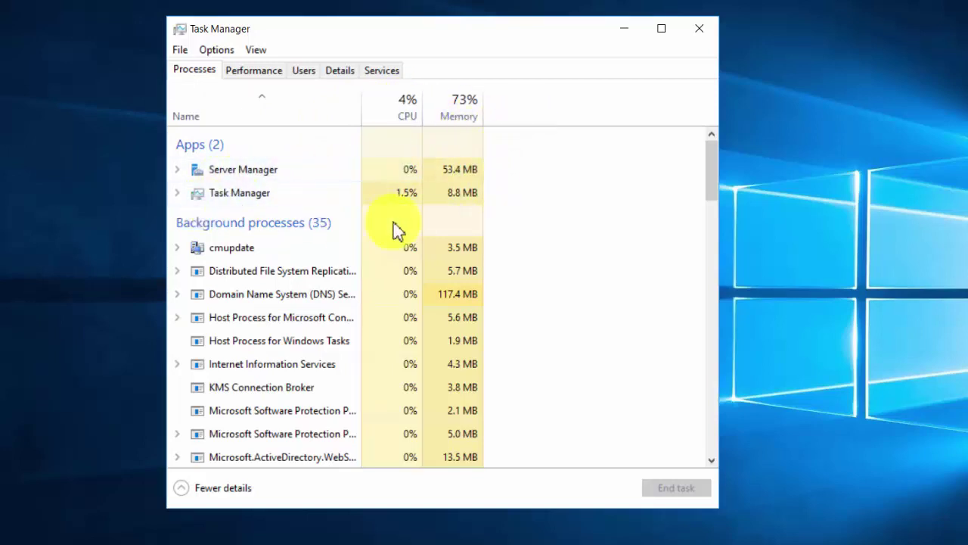
# Step: Look through the list of running processes, sorting it by CPU usage and then by memory usage
pyautogui.scroll(-8, 405, 223)
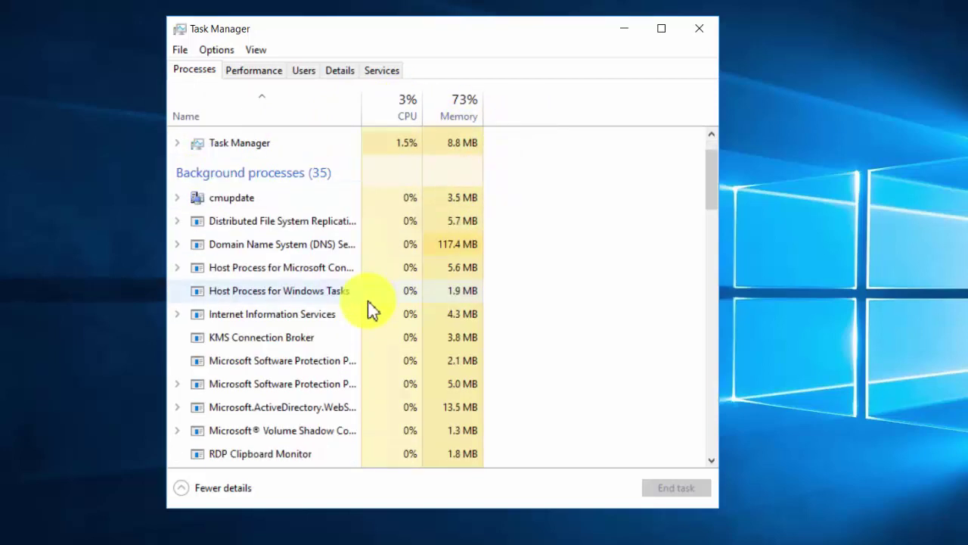
pyautogui.scroll(-5, 320, 382)
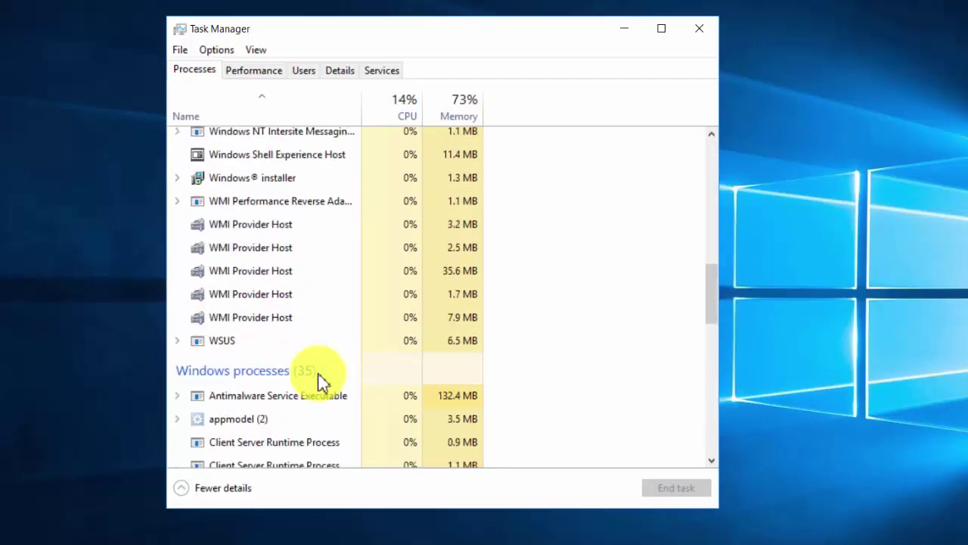
pyautogui.scroll(3, 319, 382)
pyautogui.scroll(10, 319, 382)
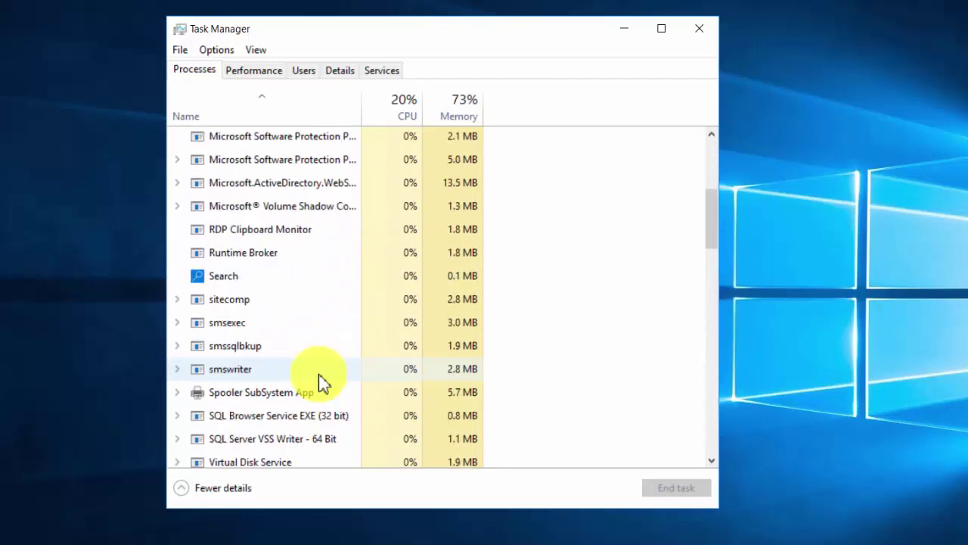
pyautogui.click(408, 114)
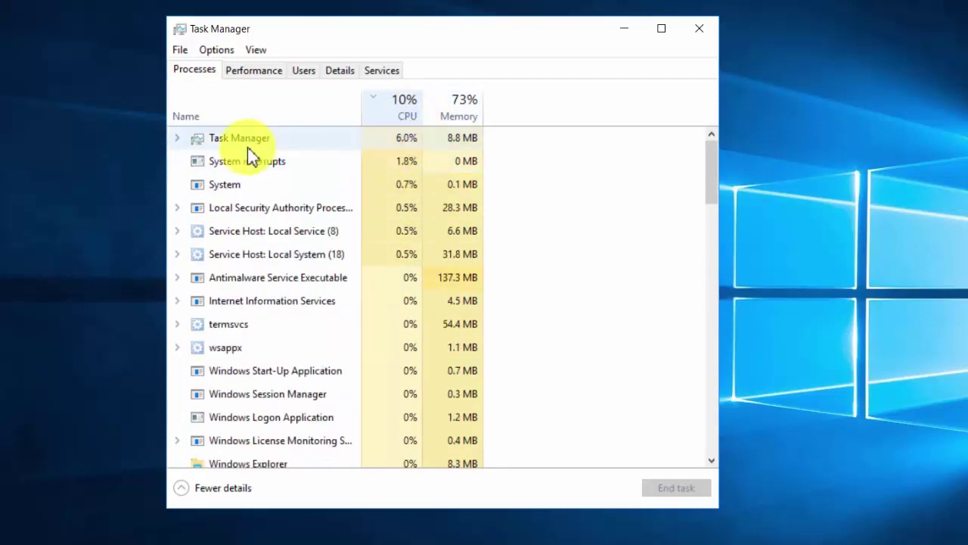
pyautogui.click(448, 117)
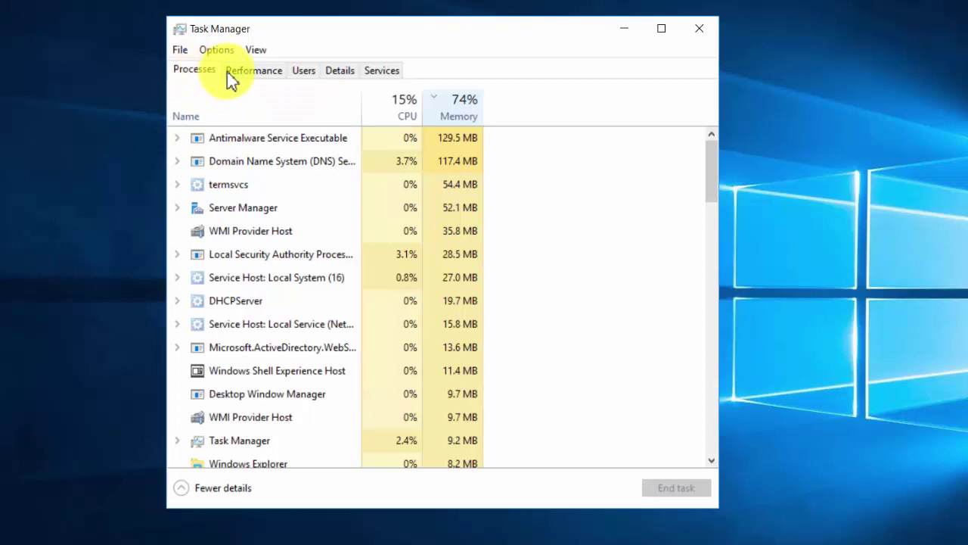
# Step: Review the performance graphs for the CPU, the memory including its composition, and both Ethernet adapters
pyautogui.click(265, 70)
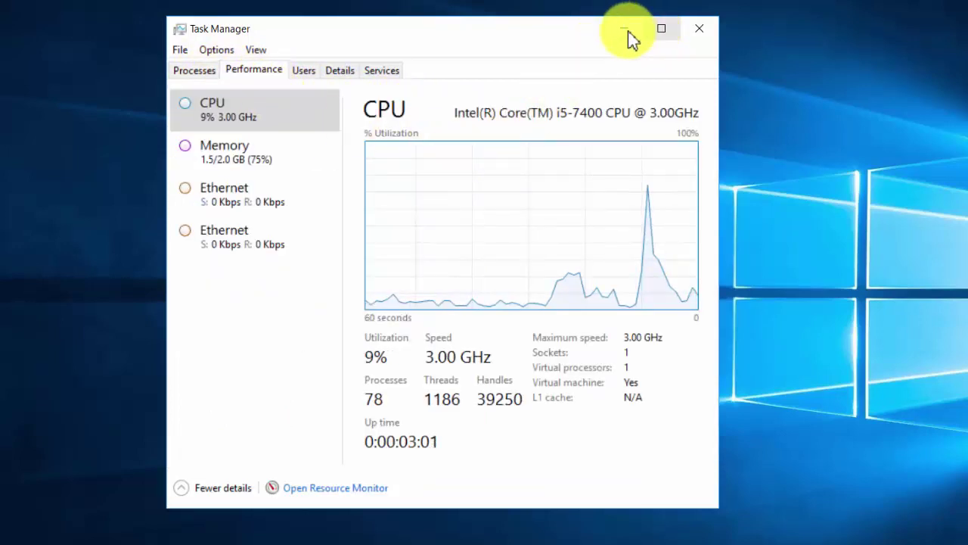
pyautogui.click(209, 117)
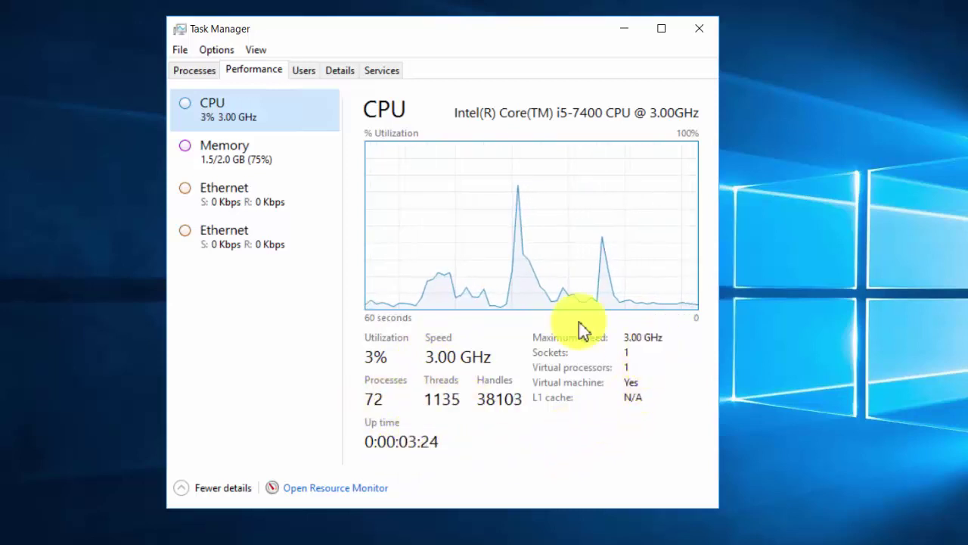
pyautogui.click(242, 171)
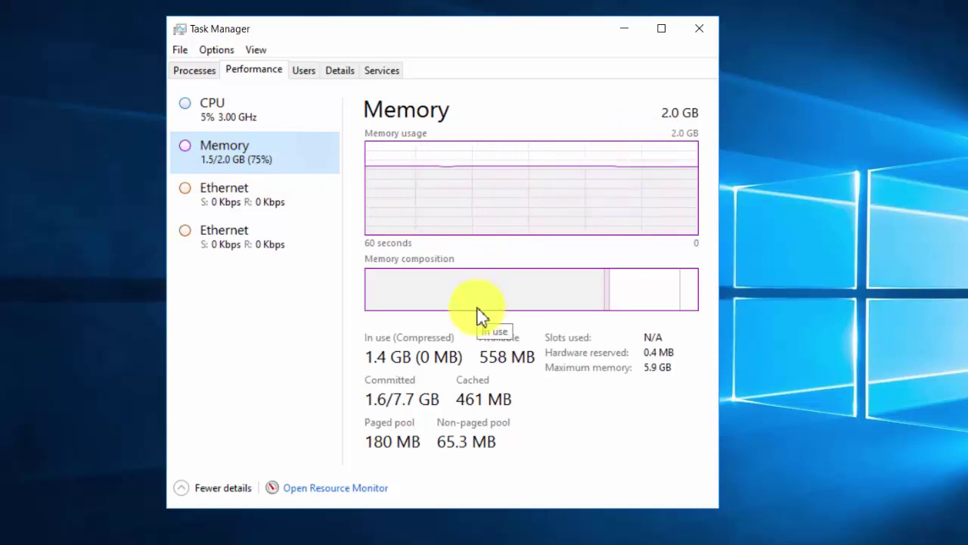
pyautogui.moveTo(488, 302)
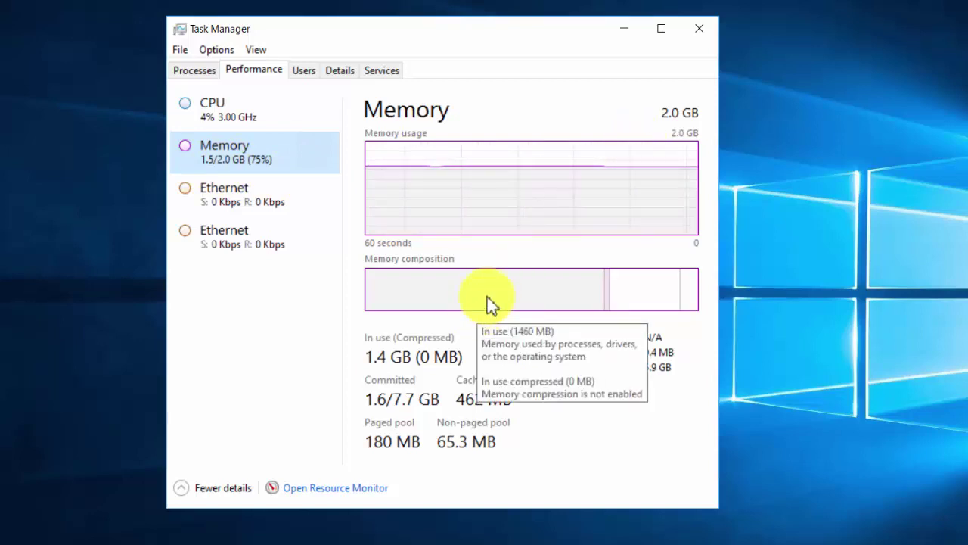
pyautogui.moveTo(451, 306)
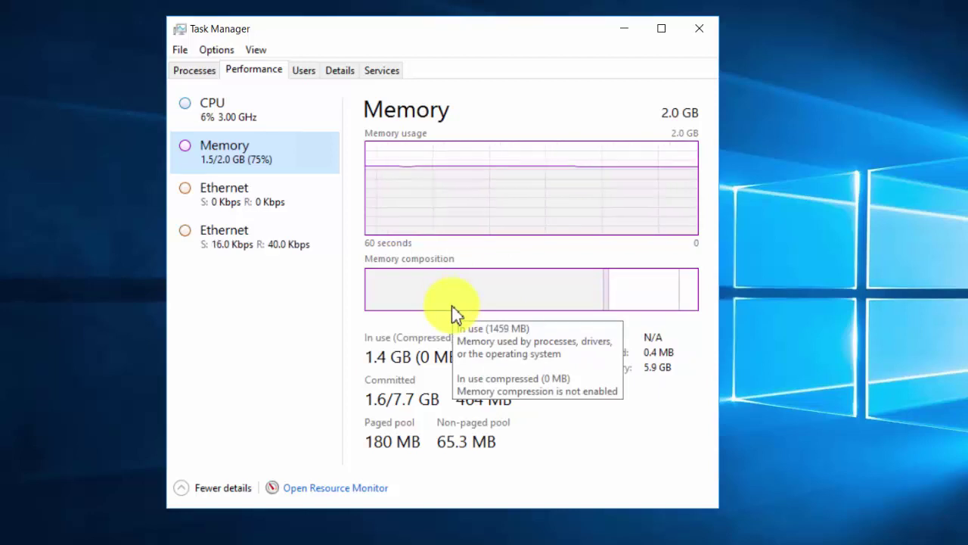
pyautogui.click(247, 207)
pyautogui.click(244, 257)
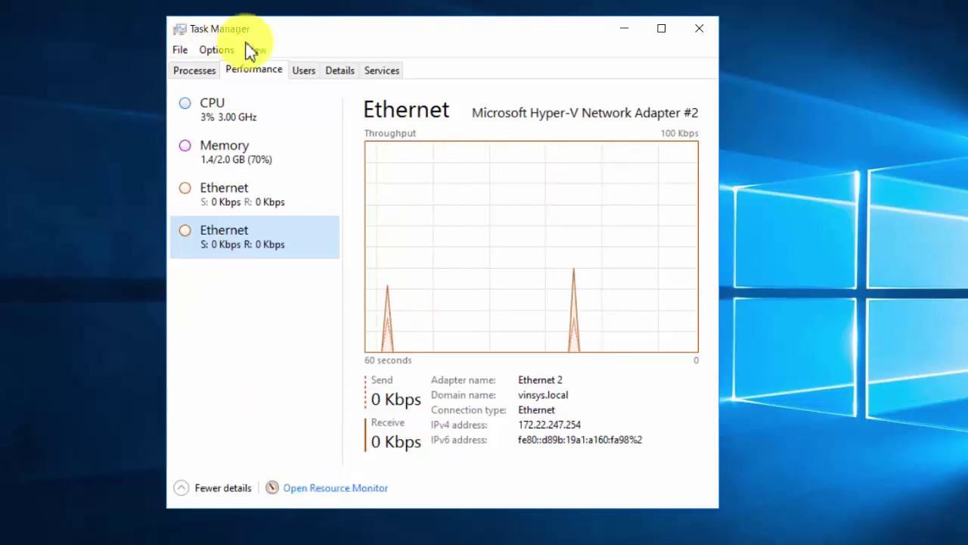
# Step: Open Resource Monitor and widen the Description column of the CPU overview to read all its process columns
pyautogui.click(345, 489)
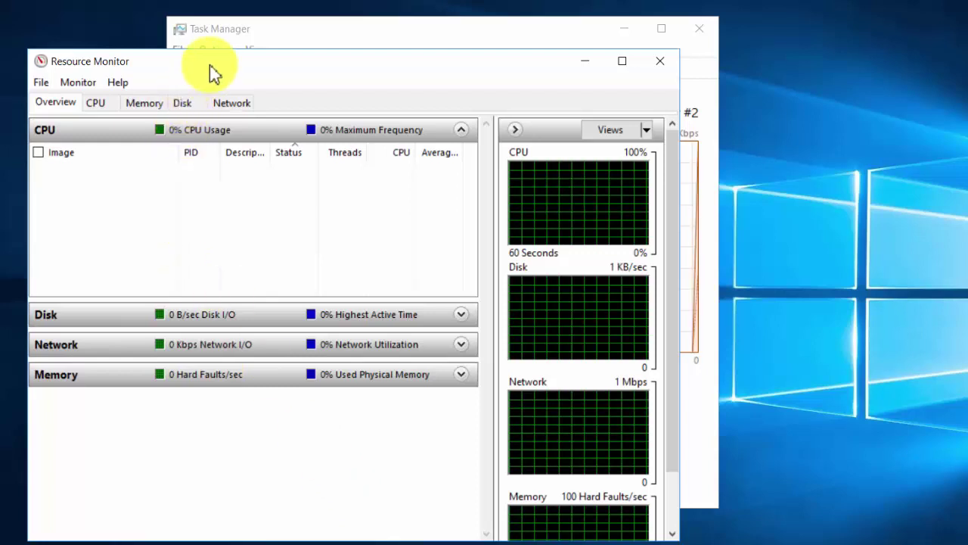
pyautogui.moveTo(212, 65); pyautogui.dragTo(335, 61)
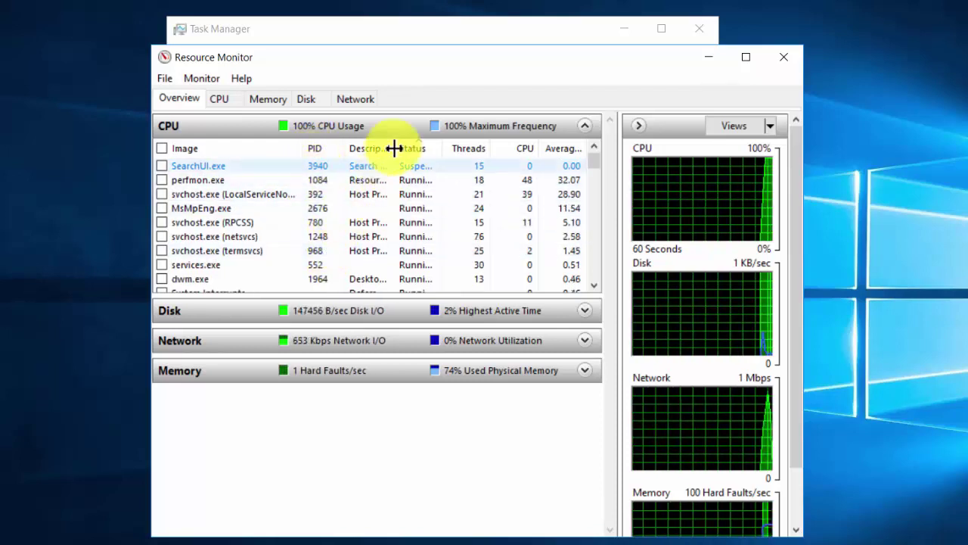
pyautogui.moveTo(396, 149); pyautogui.dragTo(420, 149)
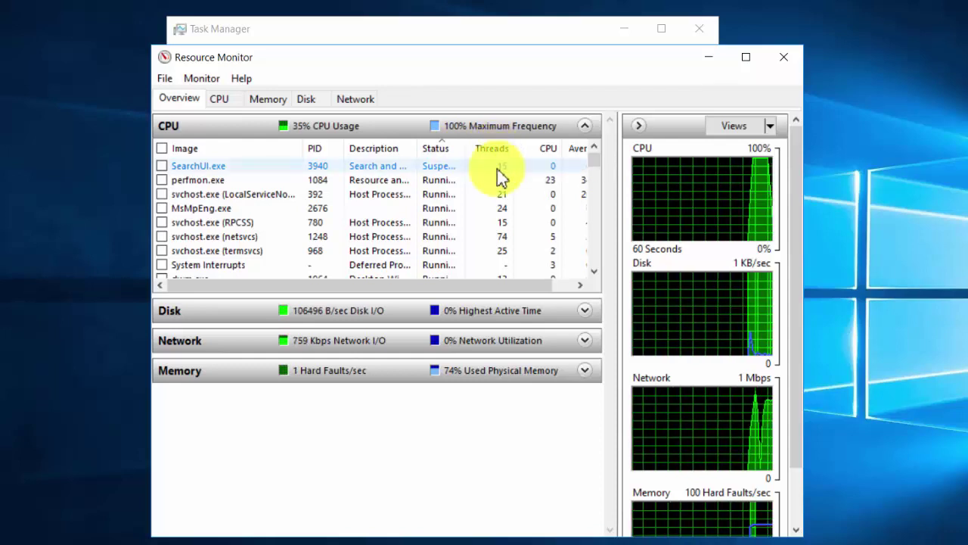
pyautogui.moveTo(497, 283); pyautogui.dragTo(518, 284)
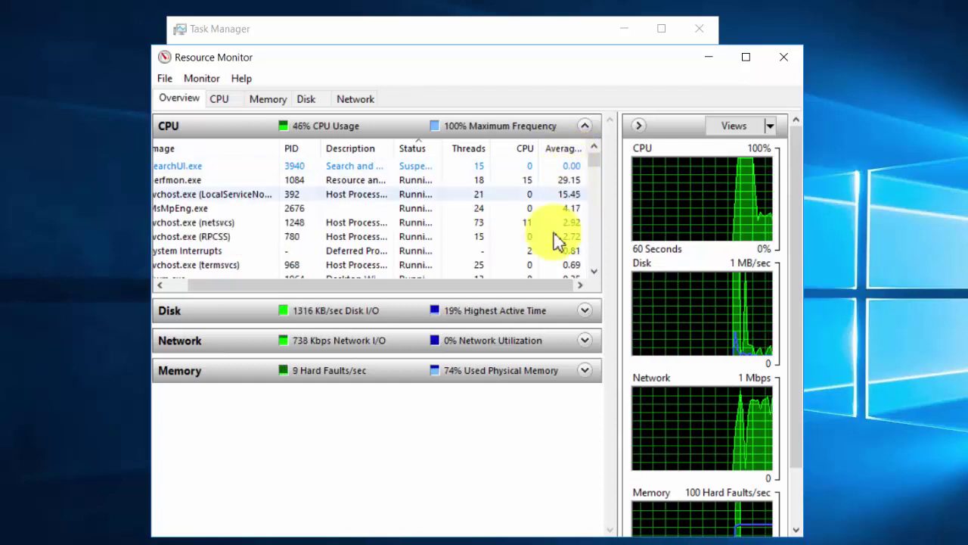
pyautogui.moveTo(532, 286); pyautogui.dragTo(435, 297)
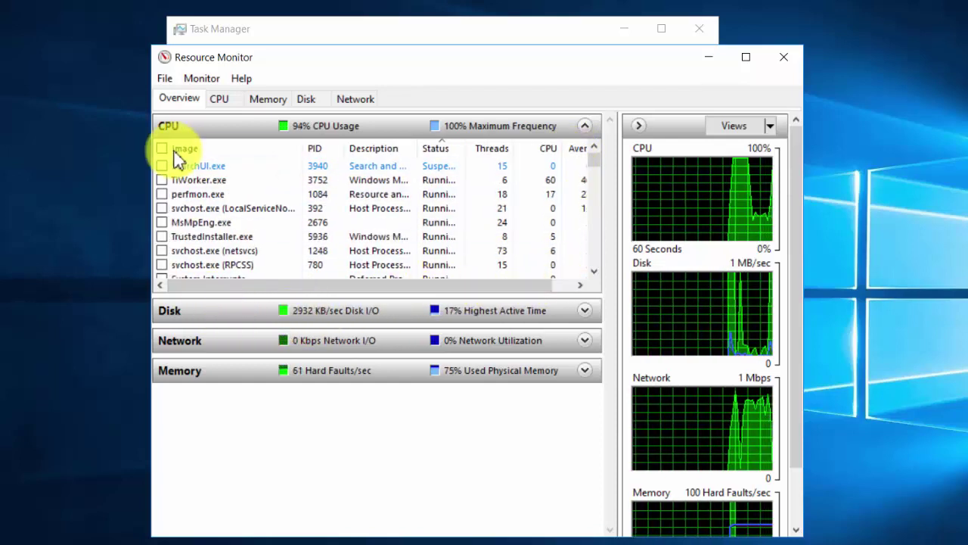
# Step: Expand the Disk section of the overview and widen its File, Read and Write columns to read the disk activity
pyautogui.click(204, 311)
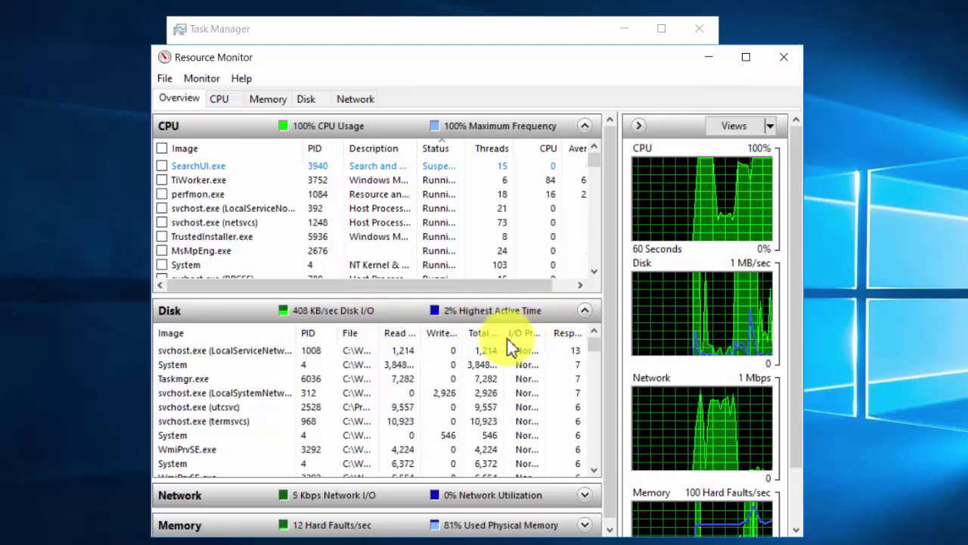
pyautogui.moveTo(421, 333); pyautogui.dragTo(506, 335)
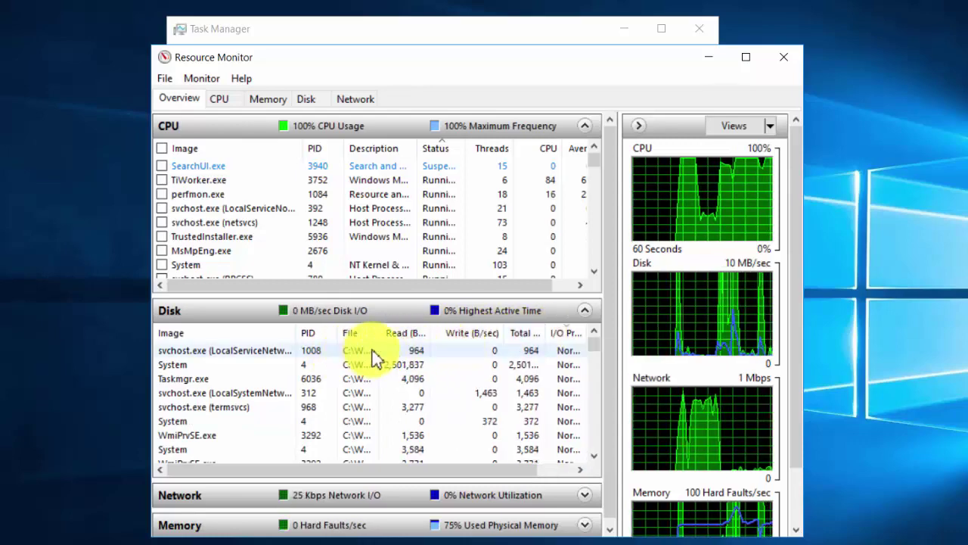
pyautogui.moveTo(380, 333); pyautogui.dragTo(523, 335)
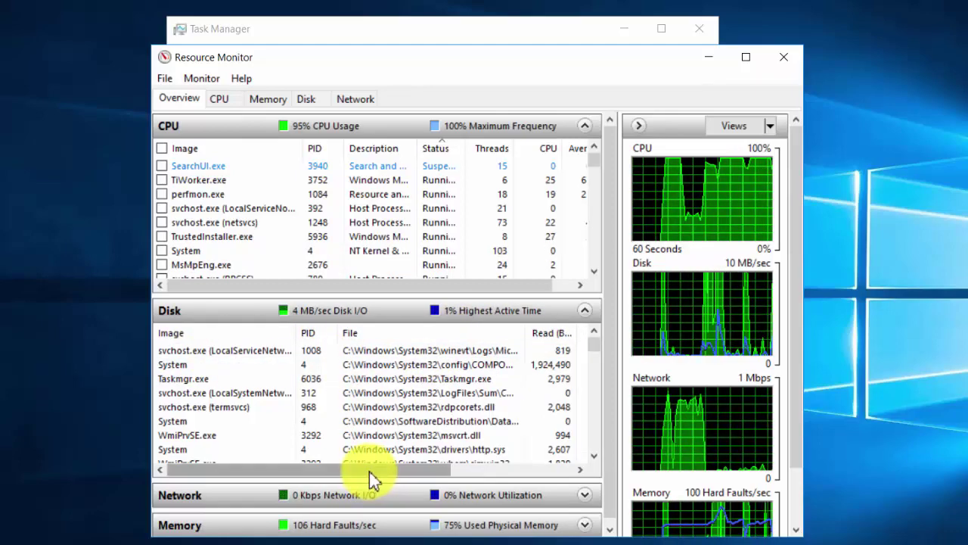
pyautogui.moveTo(369, 478); pyautogui.dragTo(546, 478)
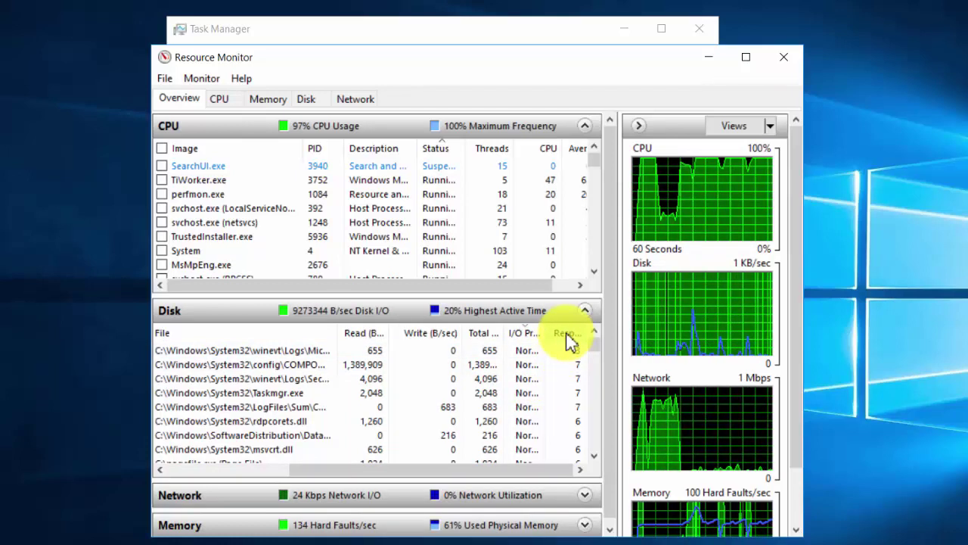
# Step: Expand the Network section of the overview, check the usage graphs and maximize the Resource Monitor window
pyautogui.click(243, 497)
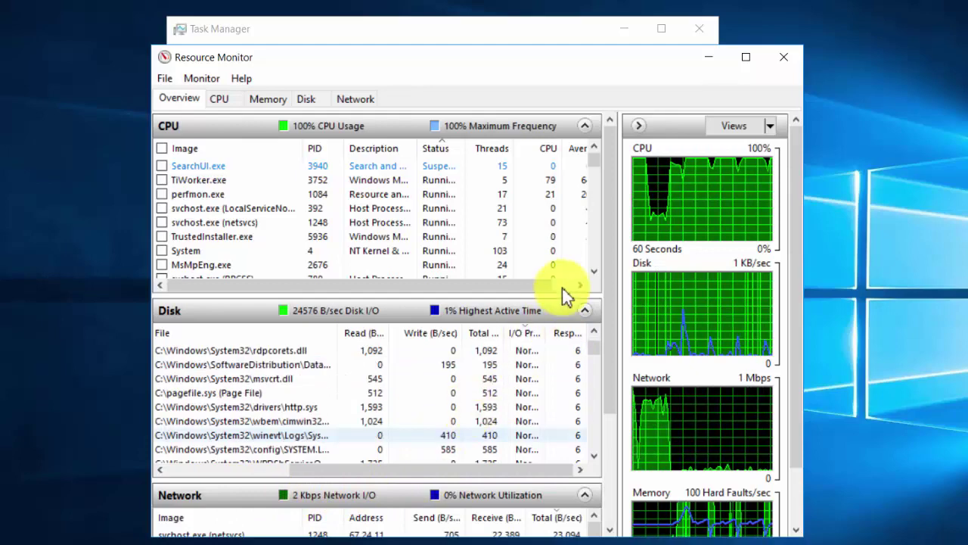
pyautogui.scroll(-2, 562, 288)
pyautogui.scroll(-2, 684, 385)
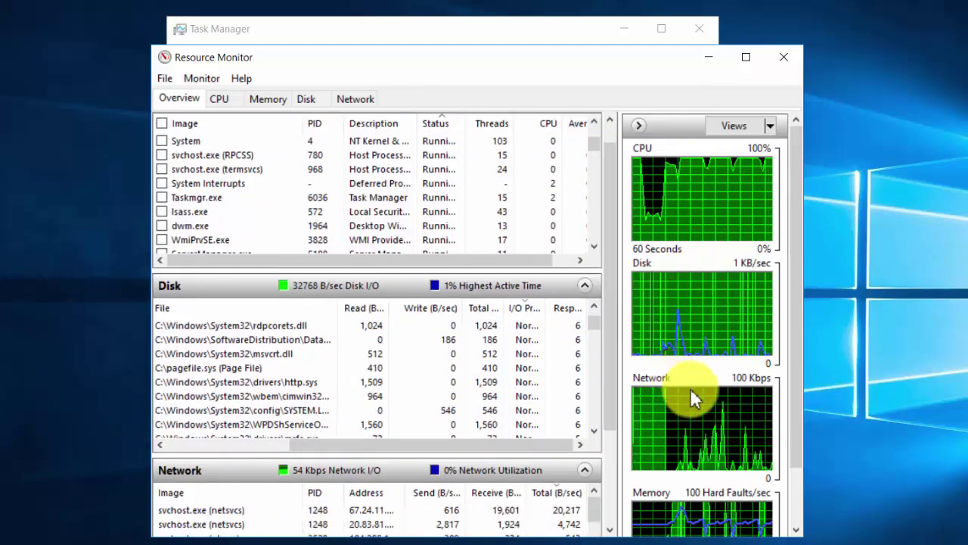
pyautogui.scroll(-3, 774, 446)
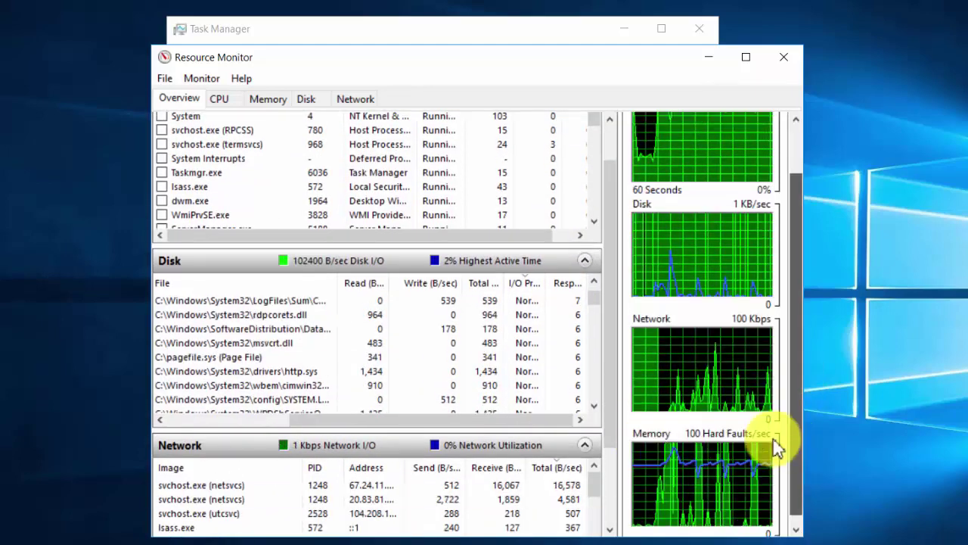
pyautogui.click(746, 67)
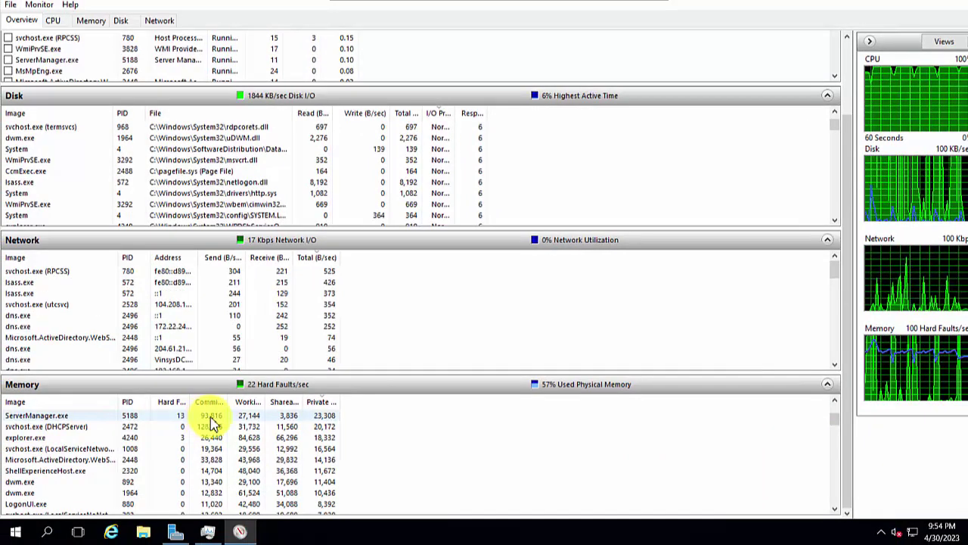
# Step: Widen the Shareable, Commit and Hard Faults/sec columns in the Memory section of the overview
pyautogui.moveTo(320, 394); pyautogui.dragTo(374, 423)
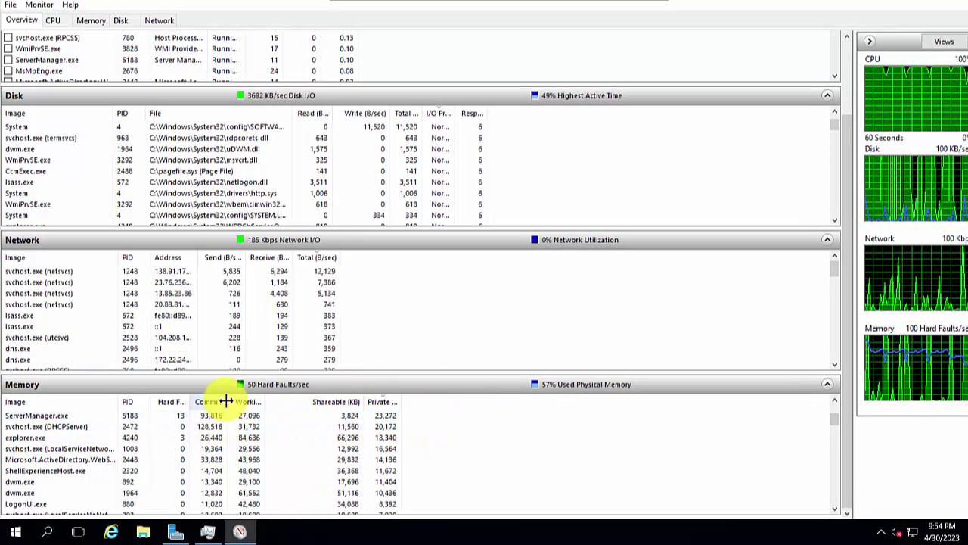
pyautogui.moveTo(225, 398)
pyautogui.mouseDown()
pyautogui.moveTo(261, 401)
pyautogui.moveTo(242, 406)
pyautogui.mouseUp()
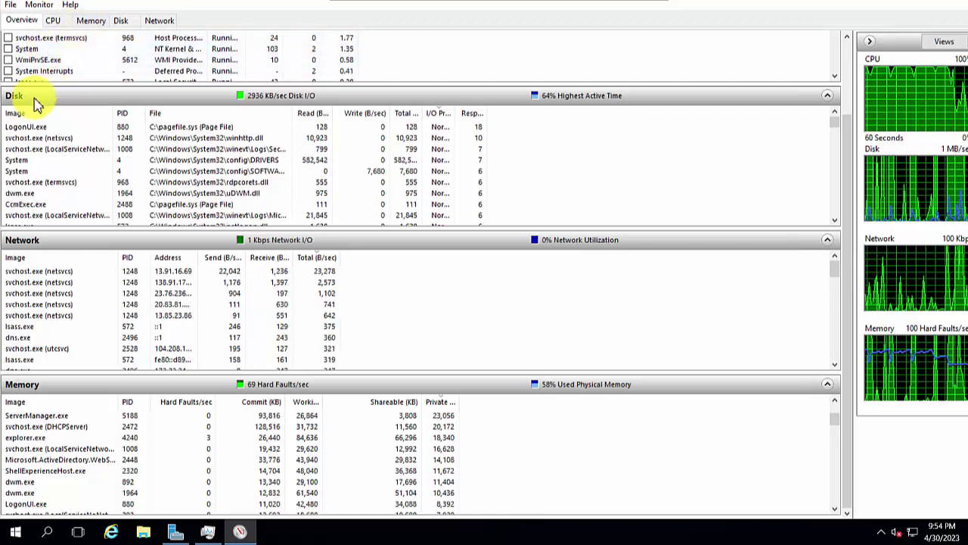
pyautogui.click(104, 114)
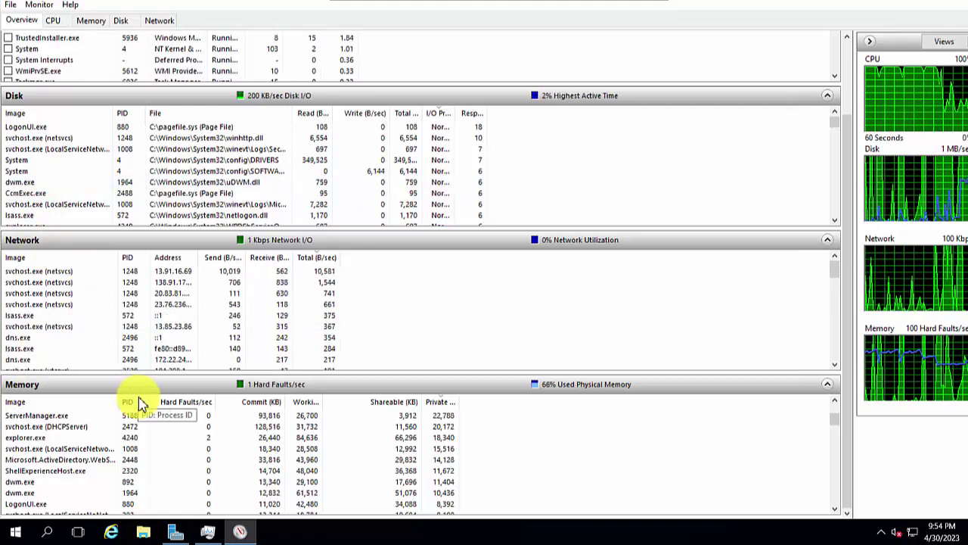
# Step: View Resource Monitor's detailed pages for CPU, memory, disk and network in turn
pyautogui.click(53, 22)
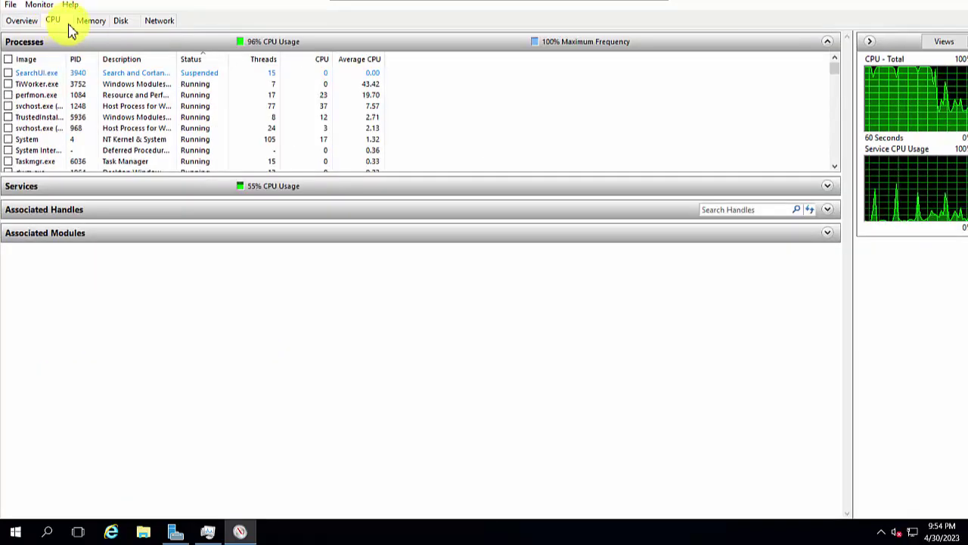
pyautogui.click(91, 22)
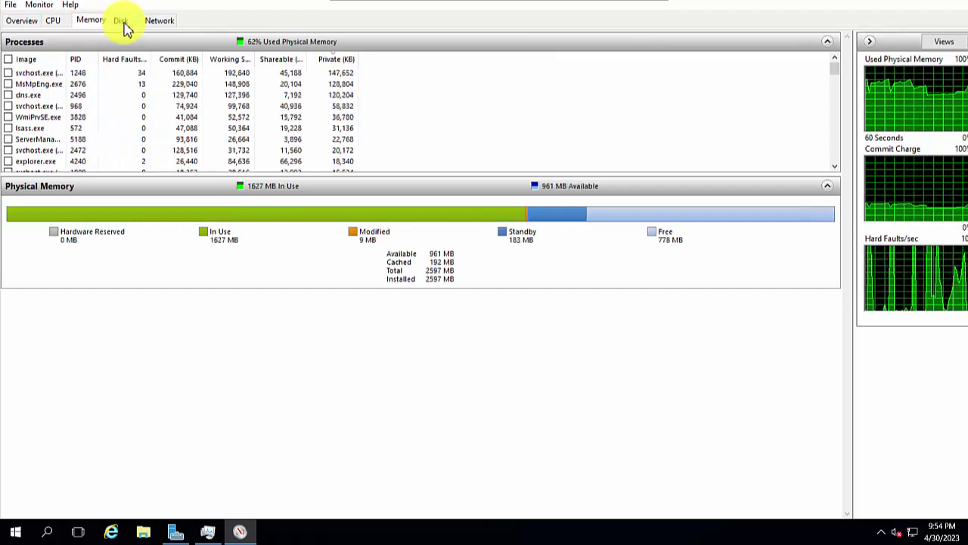
pyautogui.click(123, 23)
pyautogui.click(161, 23)
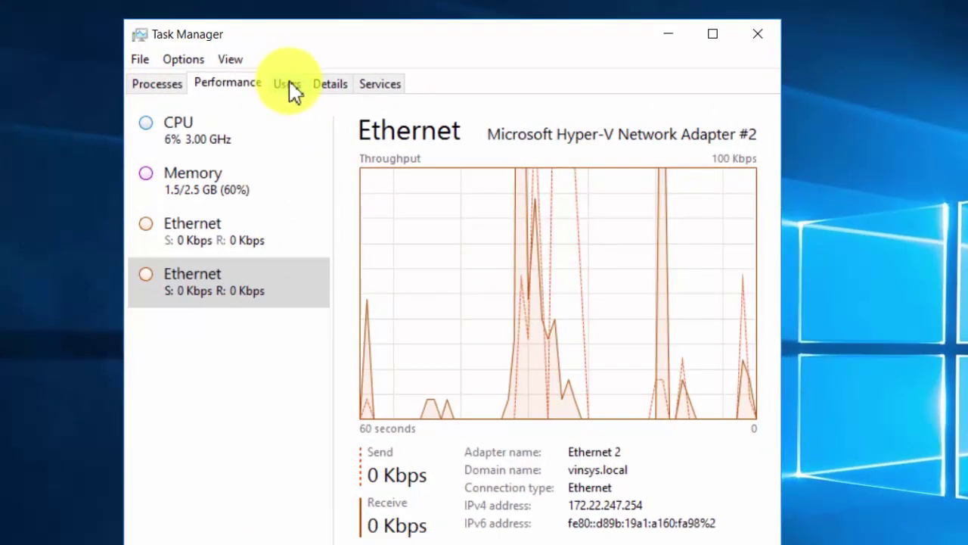
# Step: Return to Task Manager, show resource usage per user and expand the Administrator account's processes
pyautogui.click(318, 99)
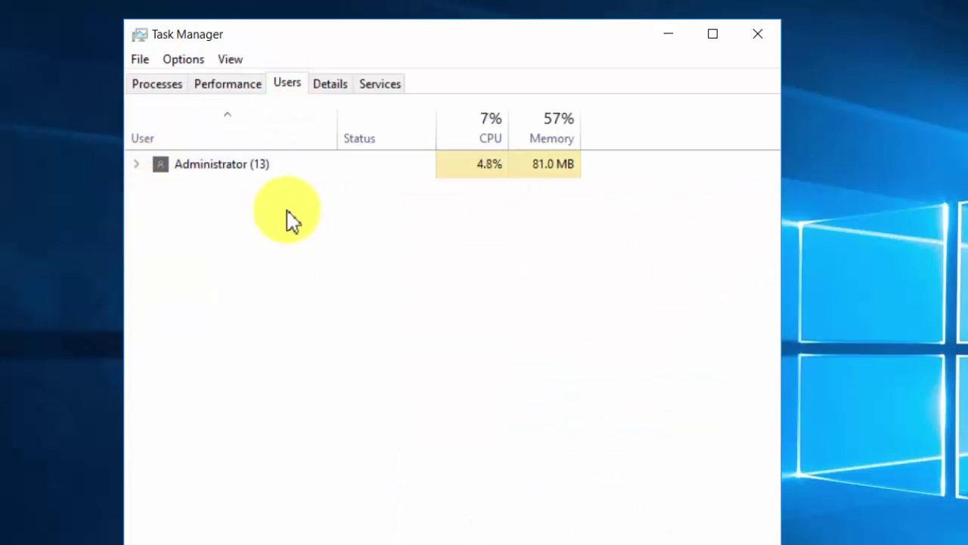
pyautogui.click(145, 168)
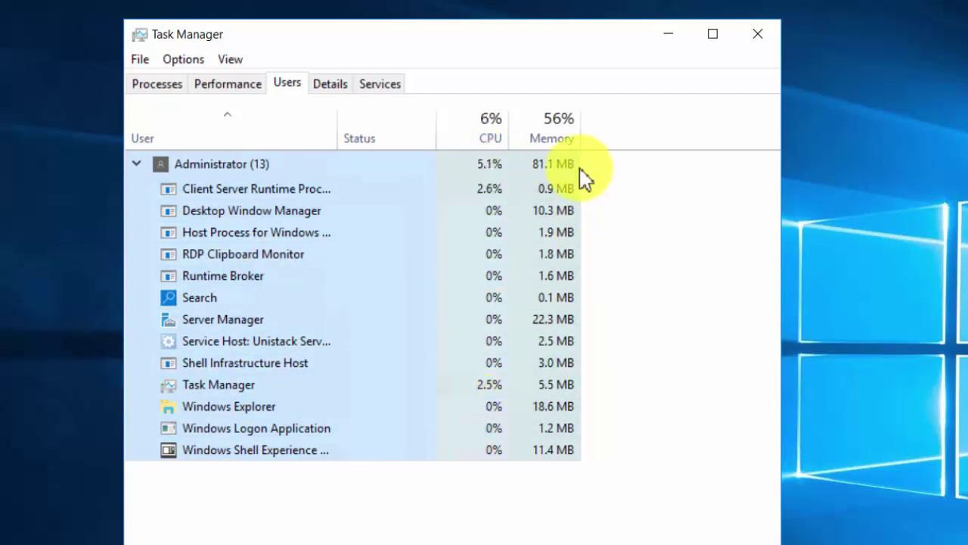
# Step: View the detailed process list and the services, and show the available actions for the Application Host Helper Service in the Services console
pyautogui.click(329, 89)
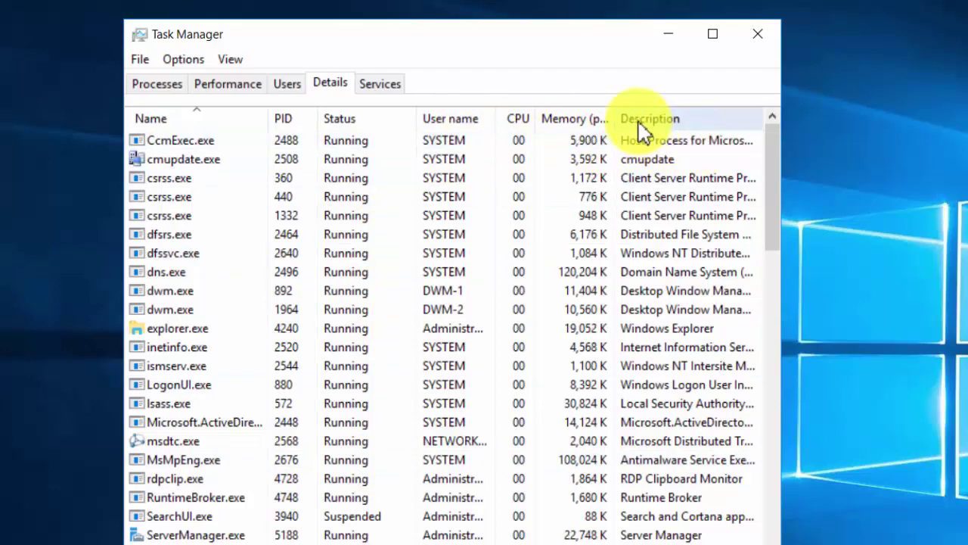
pyautogui.click(381, 90)
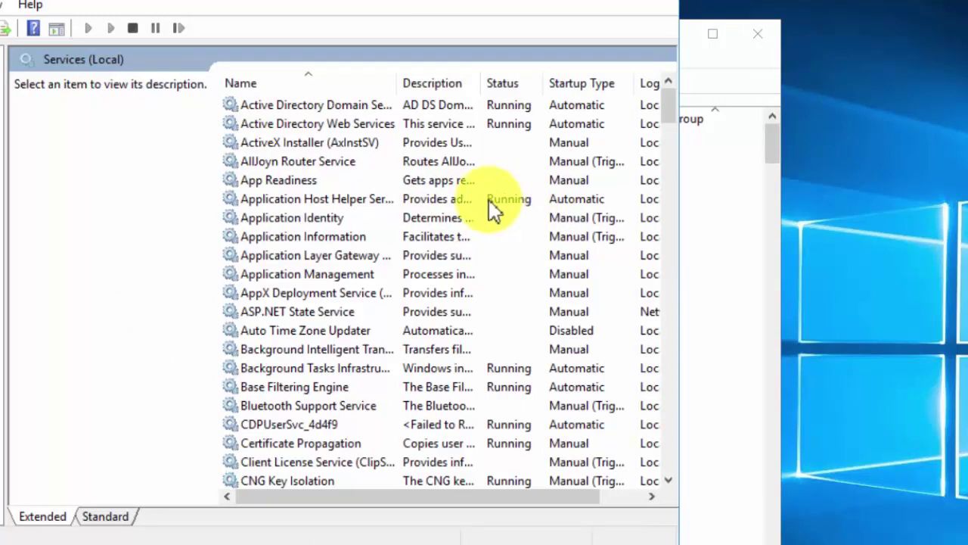
pyautogui.click(360, 206)
pyautogui.rightClick(390, 201)
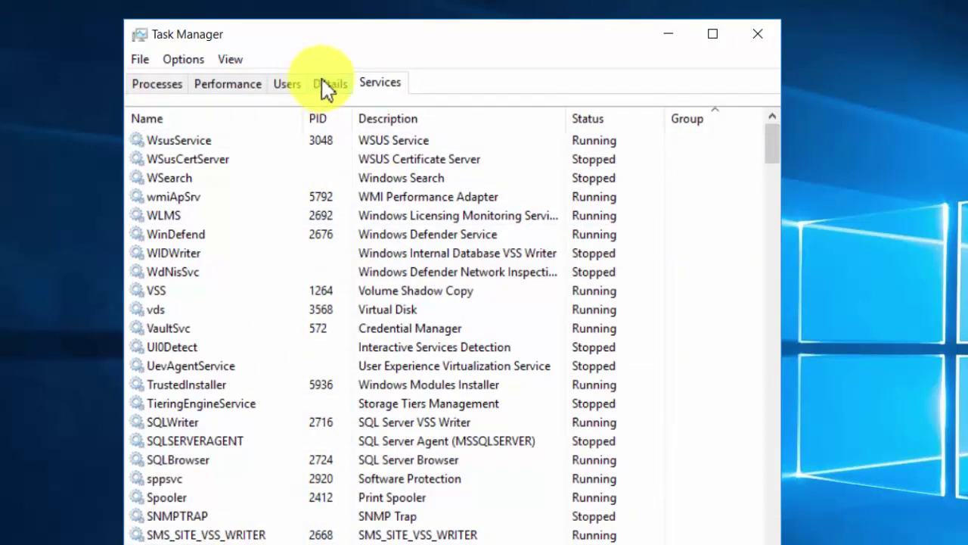
# Step: Review Task Manager's details, processes, performance, users and services pages once more, and close Task Manager
pyautogui.click(325, 83)
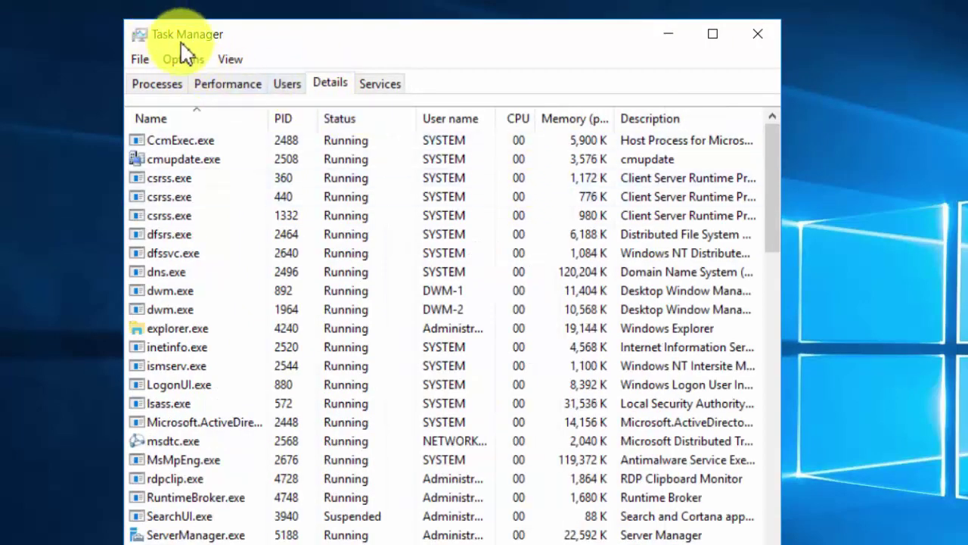
pyautogui.click(158, 89)
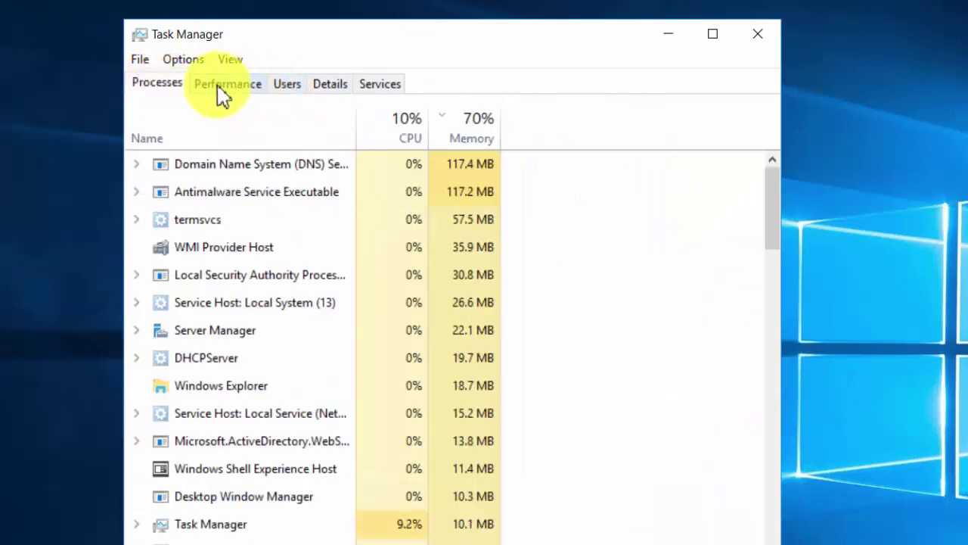
pyautogui.click(220, 87)
pyautogui.click(277, 89)
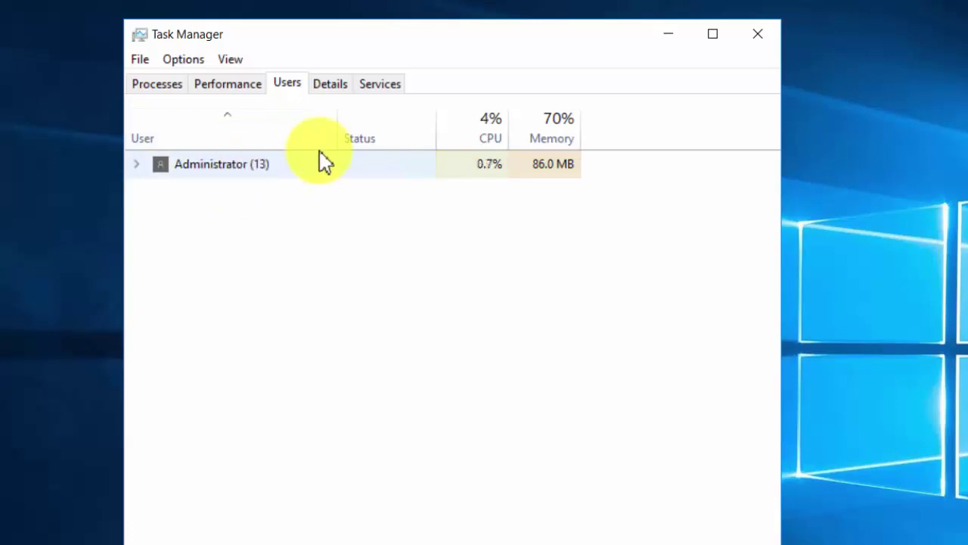
pyautogui.click(333, 88)
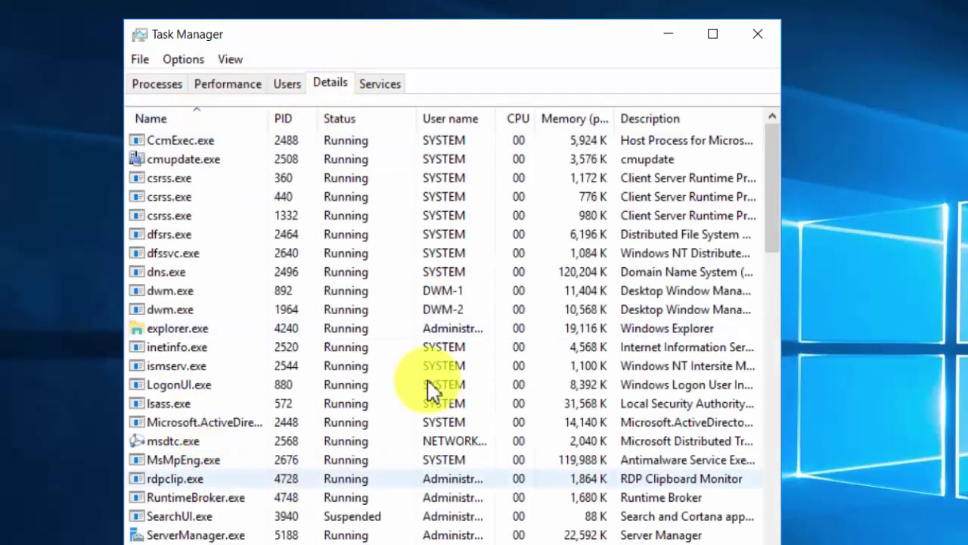
pyautogui.click(390, 90)
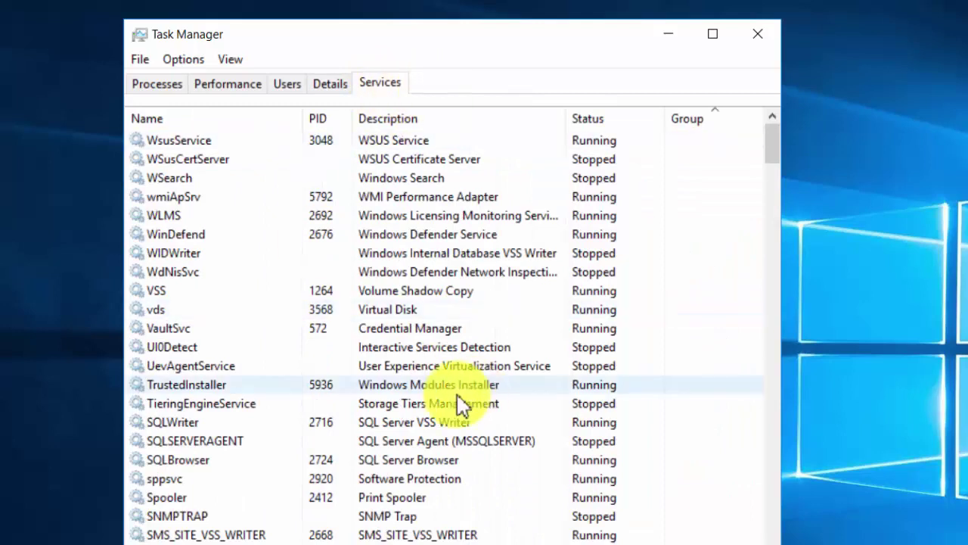
pyautogui.click(759, 36)
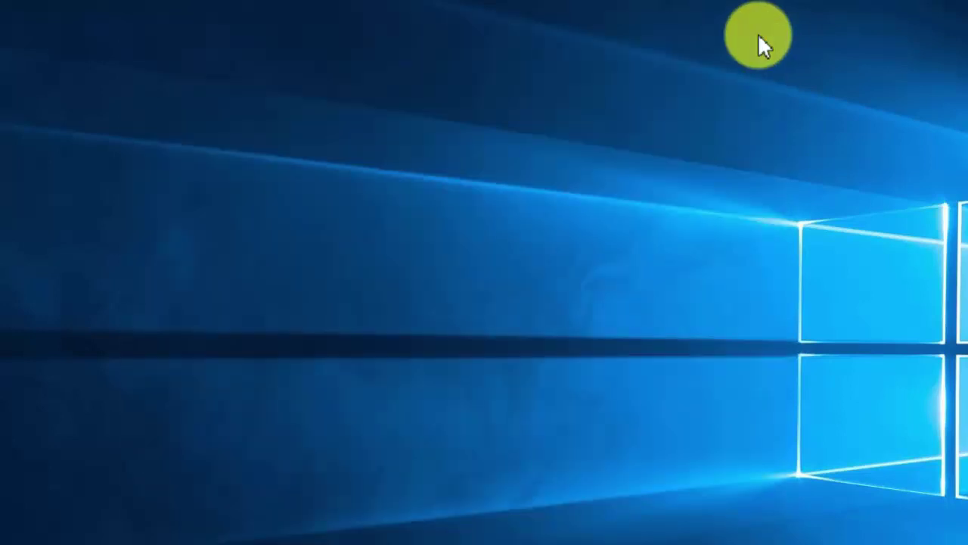